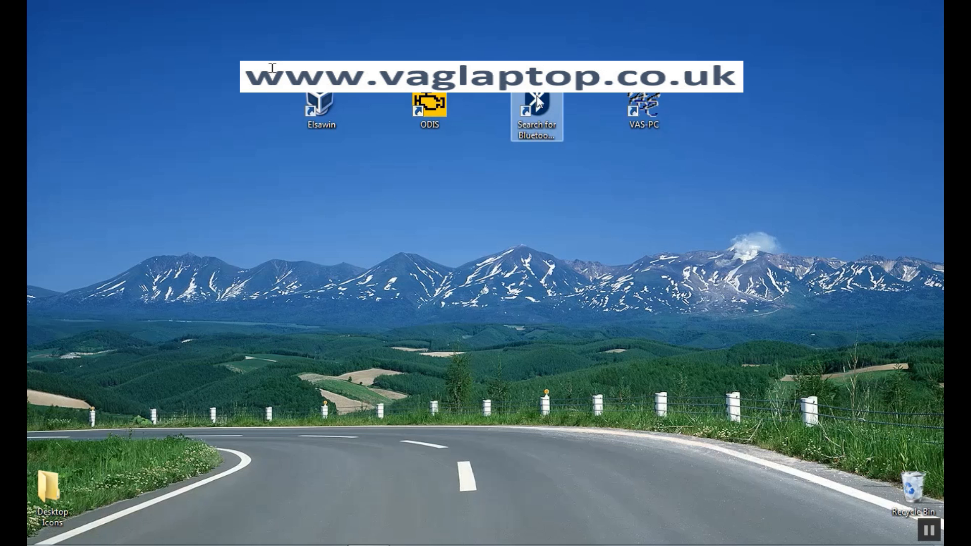
# Open the search for Bluetooth devices to view the device-adding window, and close it again
pyautogui.click(536, 100)
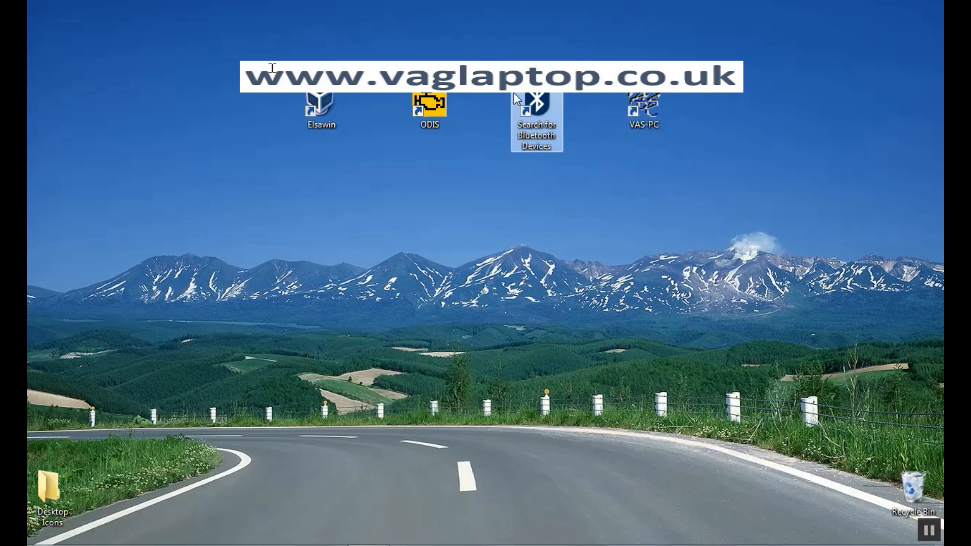
pyautogui.doubleClick(544, 111)
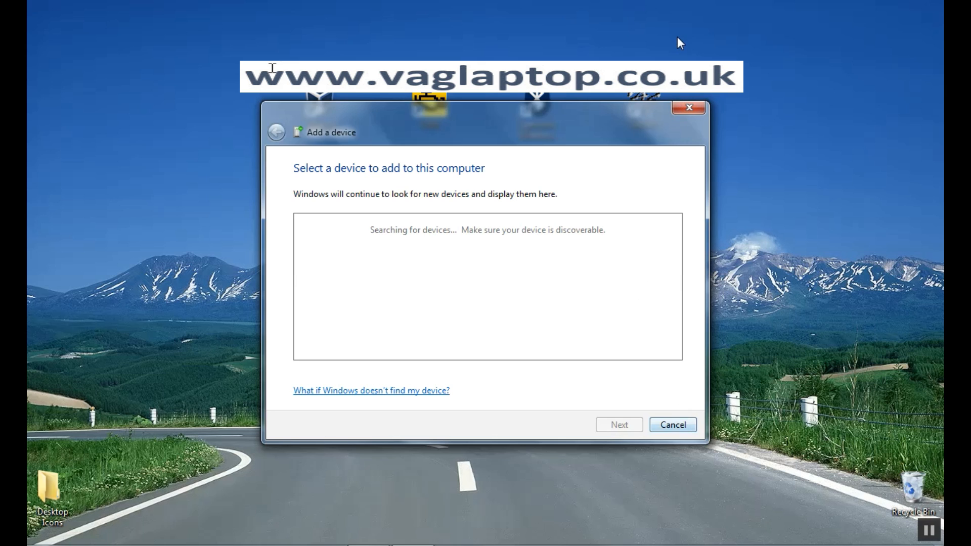
pyautogui.click(689, 108)
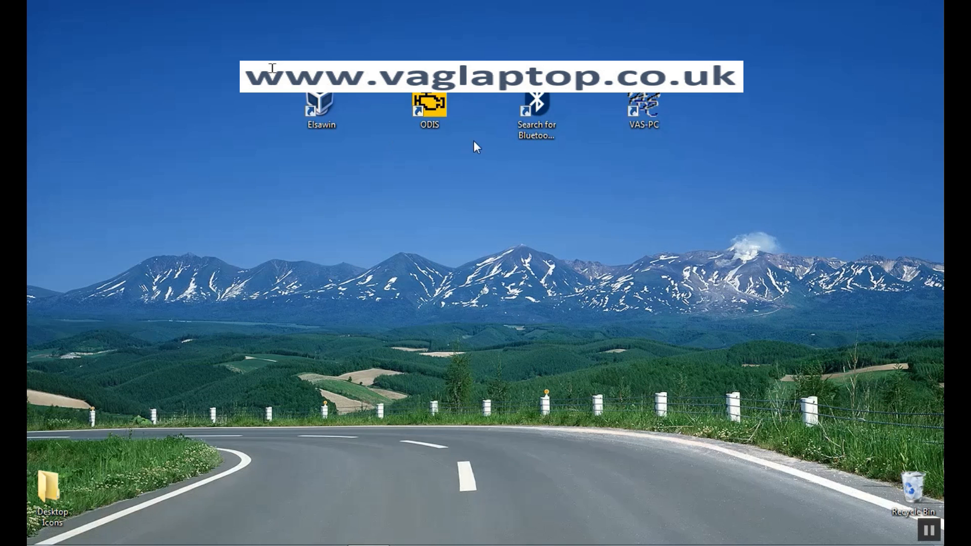
# Launch ODIS without running the update, accept the warning notes and skip the login
pyautogui.doubleClick(427, 108)
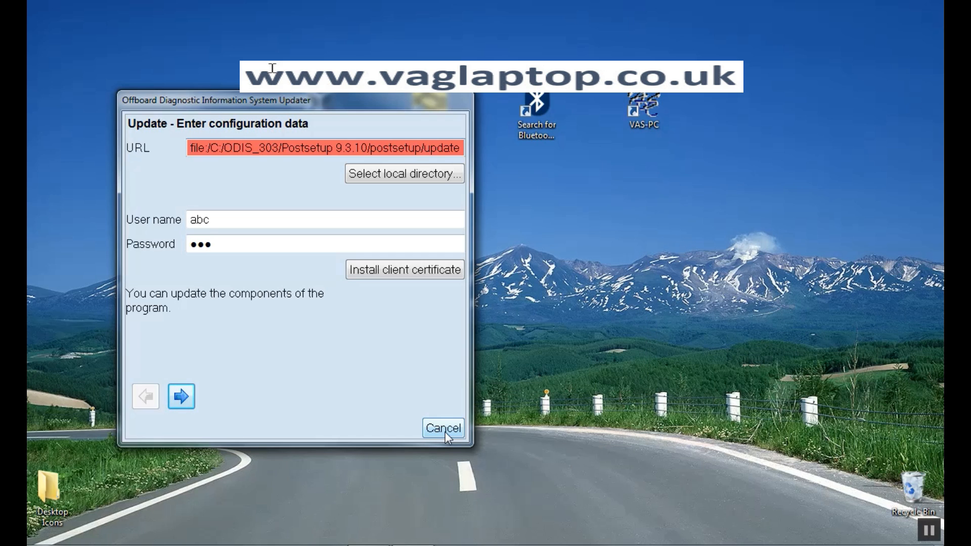
pyautogui.click(445, 432)
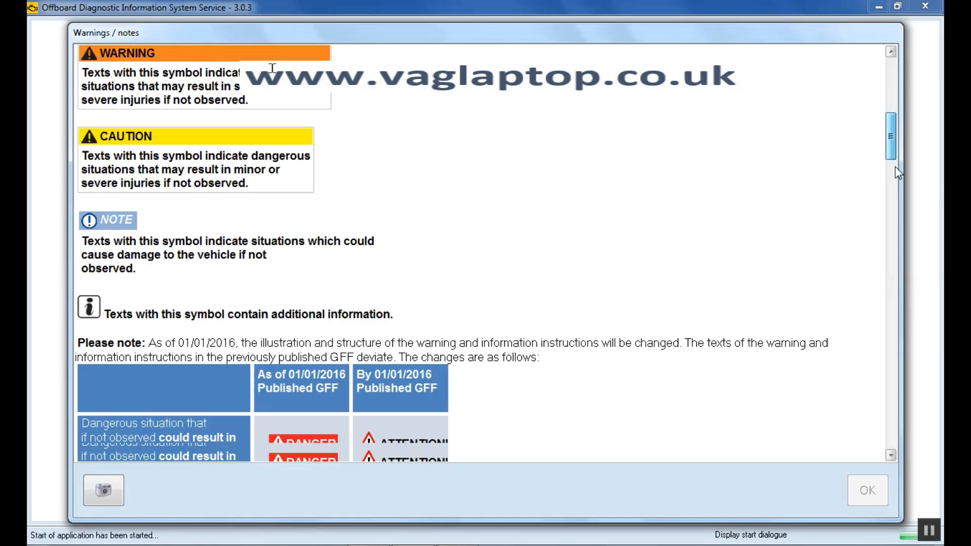
pyautogui.moveTo(895, 167); pyautogui.dragTo(891, 425)
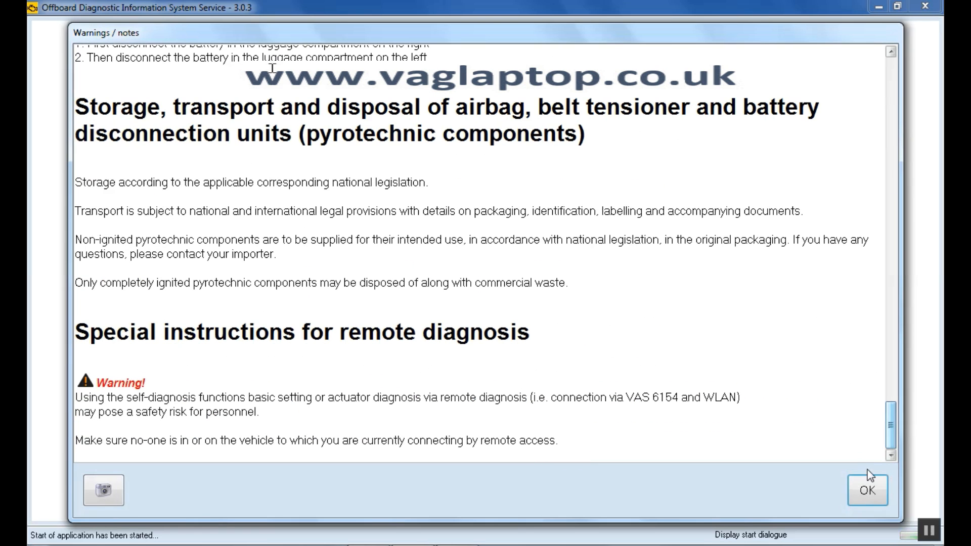
pyautogui.click(868, 490)
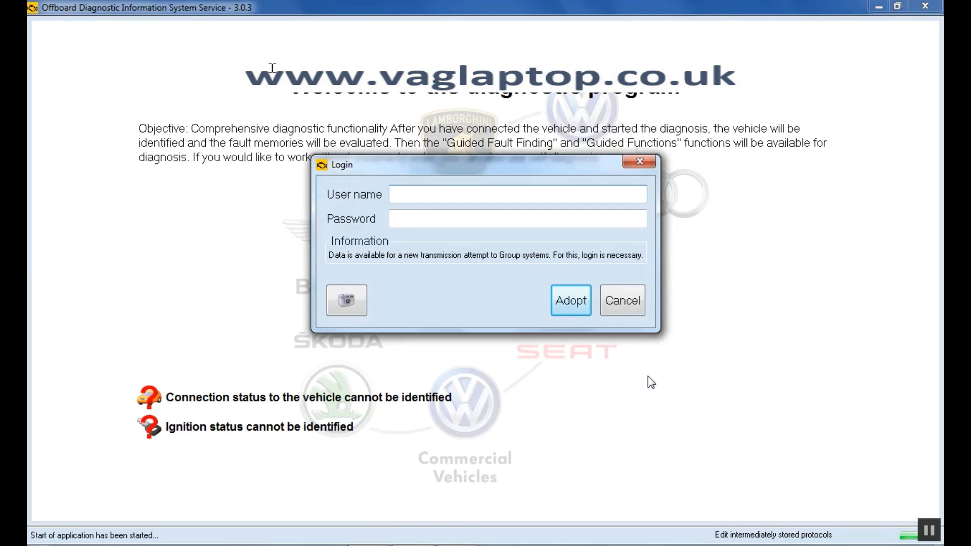
pyautogui.click(622, 301)
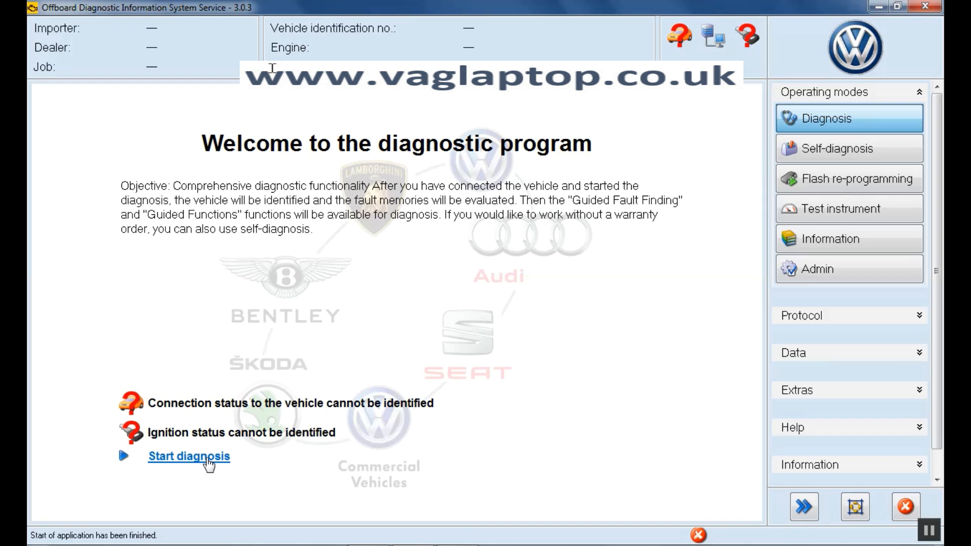
# Start the diagnosis with a repeated connection check and identify the vehicle as 35 - Passat CC 2009 > with engine CUVA 2.0 L TDI-CR/135kW
pyautogui.click(209, 458)
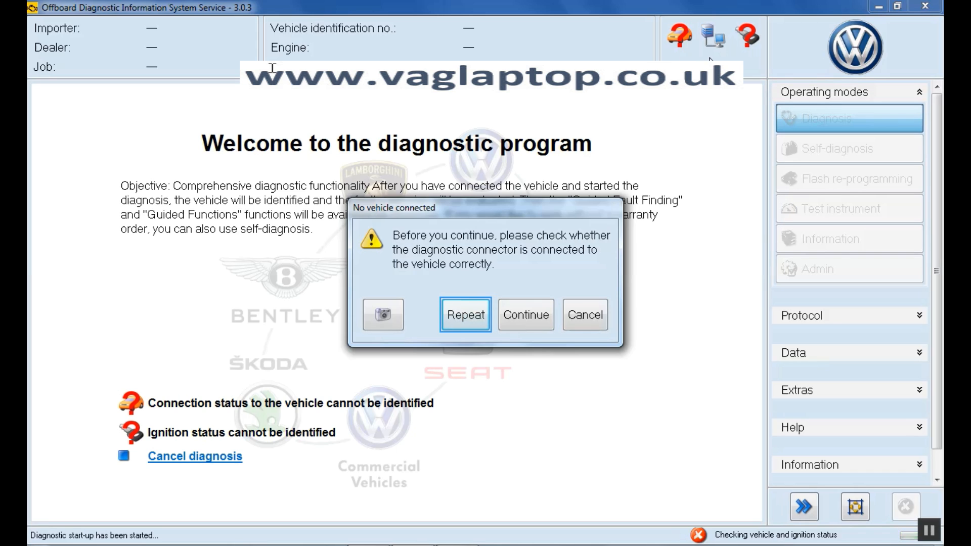
pyautogui.click(466, 316)
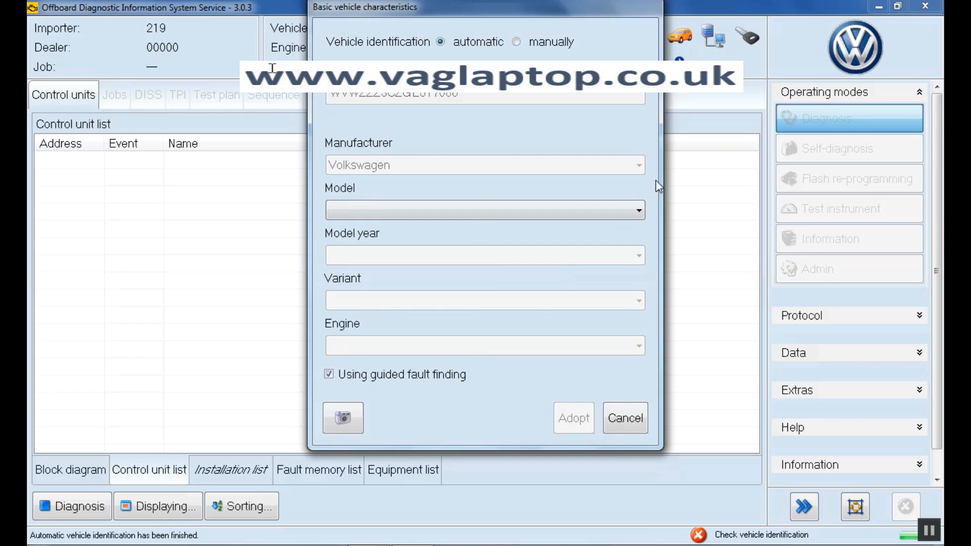
pyautogui.click(636, 211)
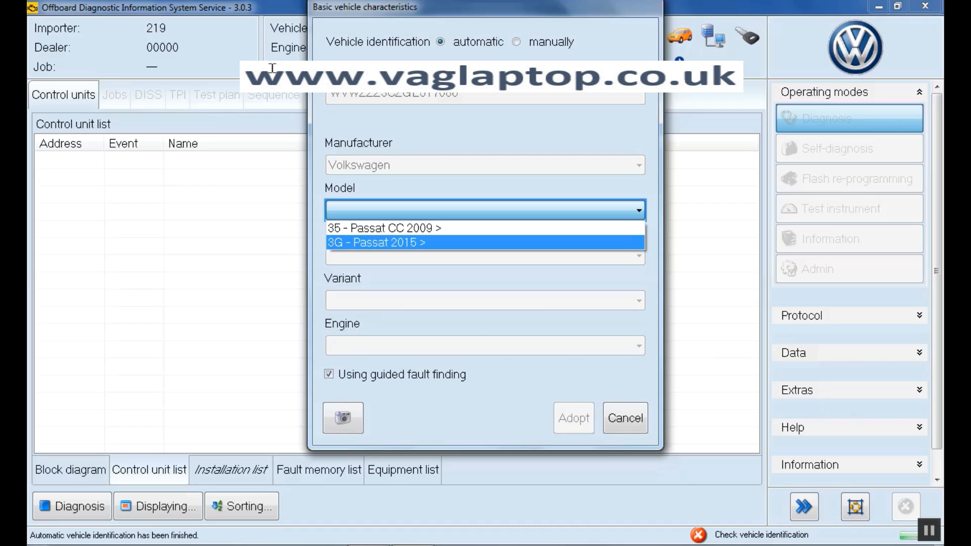
pyautogui.click(429, 230)
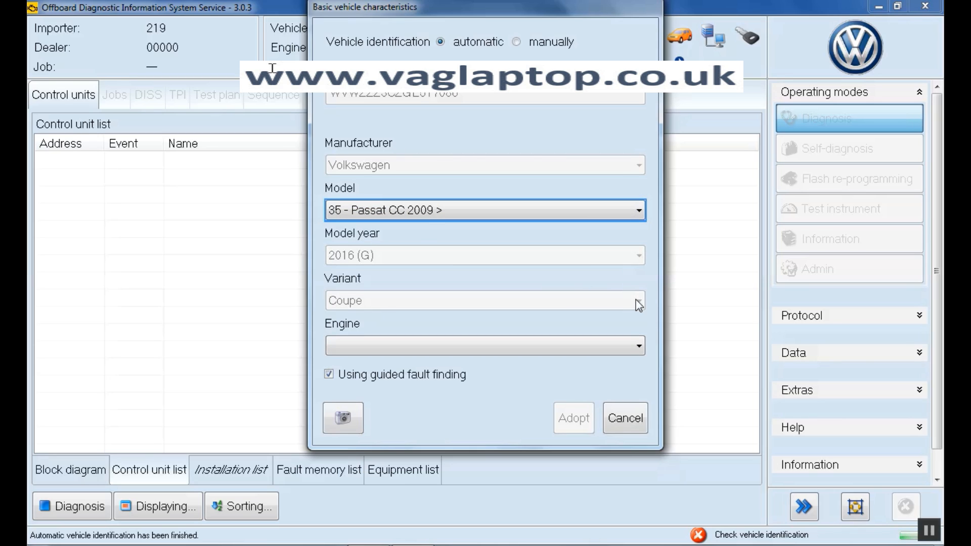
pyautogui.click(638, 347)
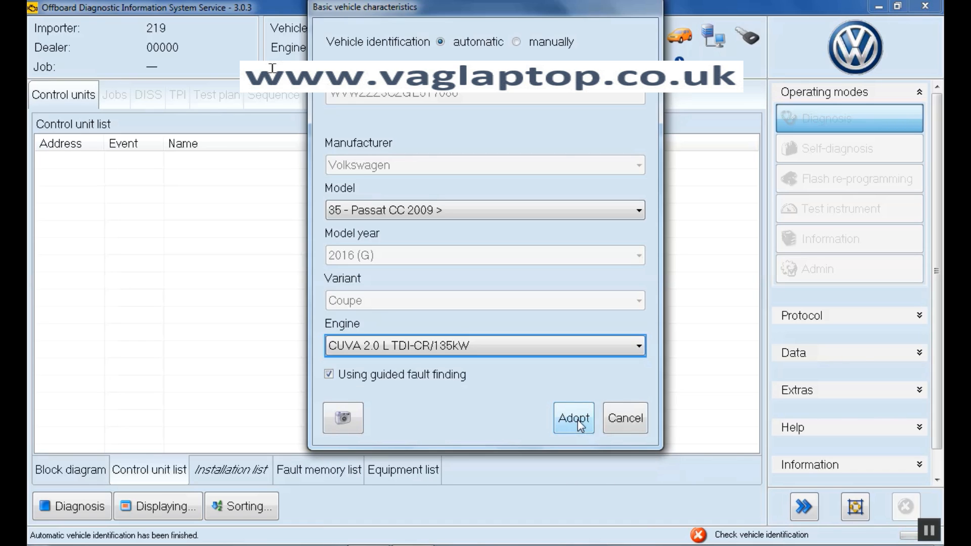
pyautogui.click(577, 419)
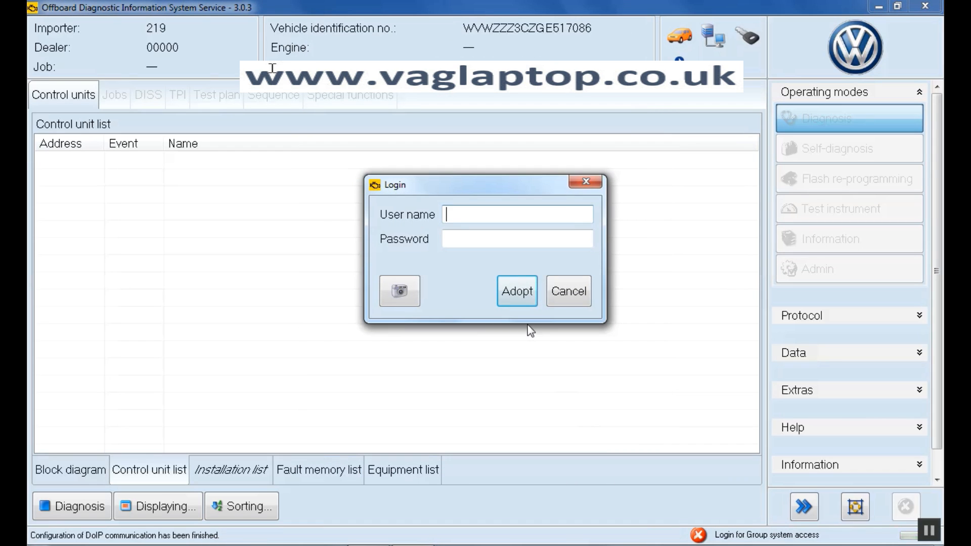
# Skip the Group system login and continue the diagnosis without a job
pyautogui.click(569, 296)
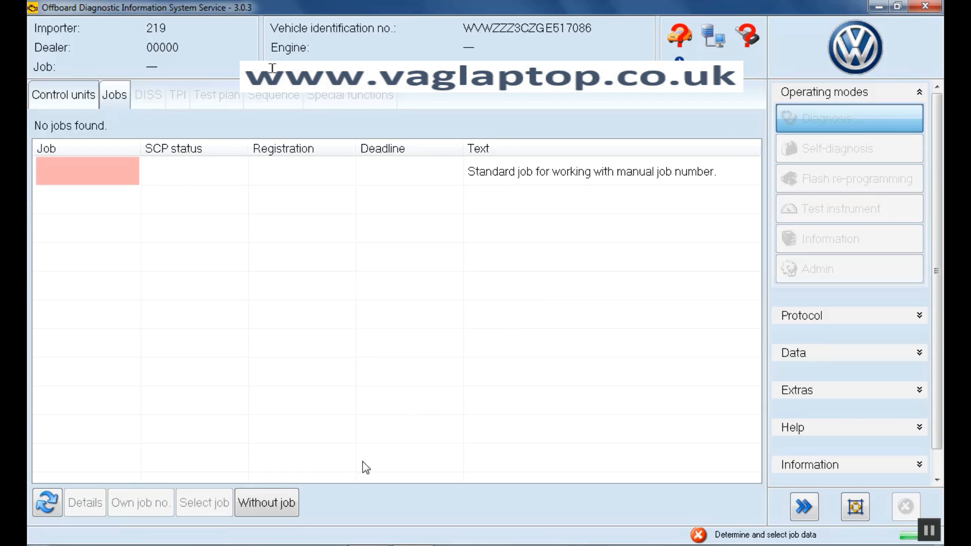
pyautogui.click(283, 506)
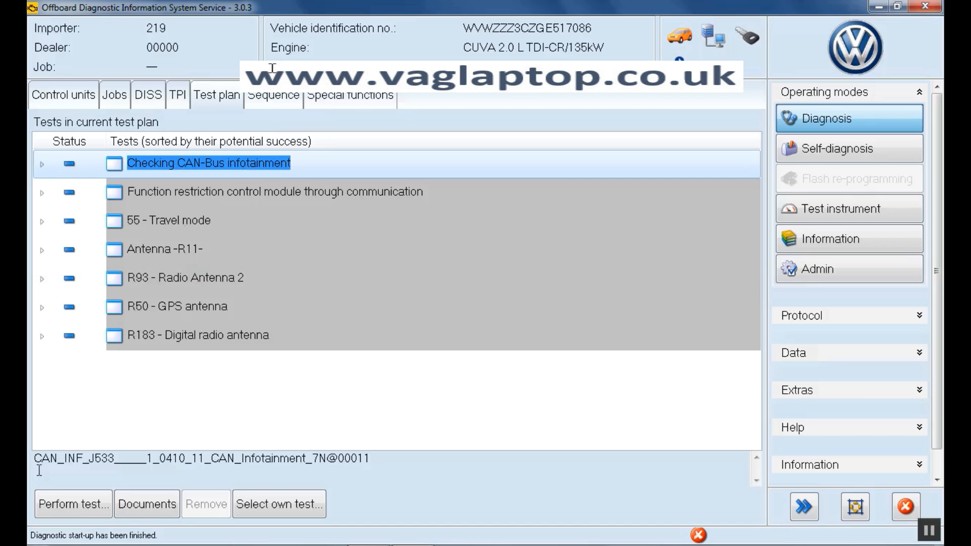
# Start the Checking CAN-Bus infotainment test and review the ambient conditions of its fault entries
pyautogui.click(74, 506)
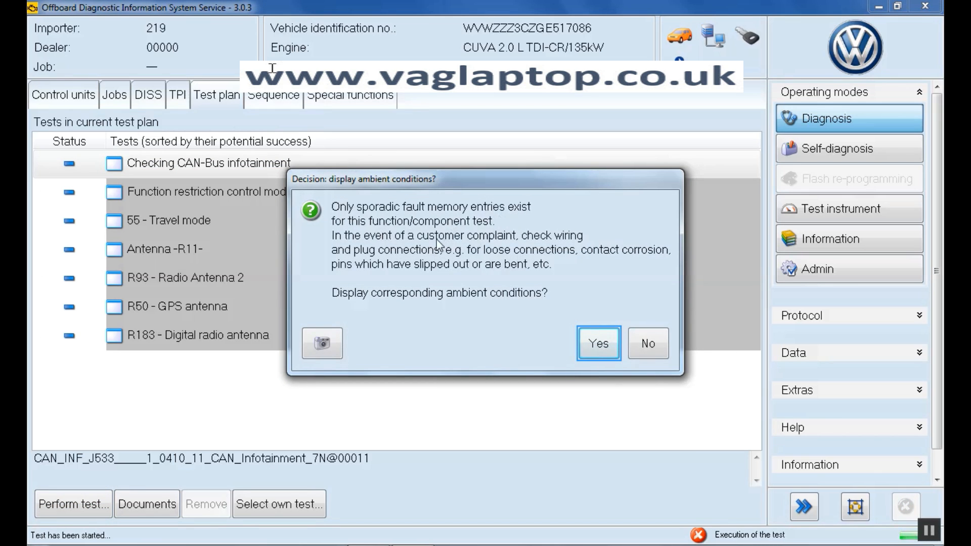
pyautogui.click(600, 347)
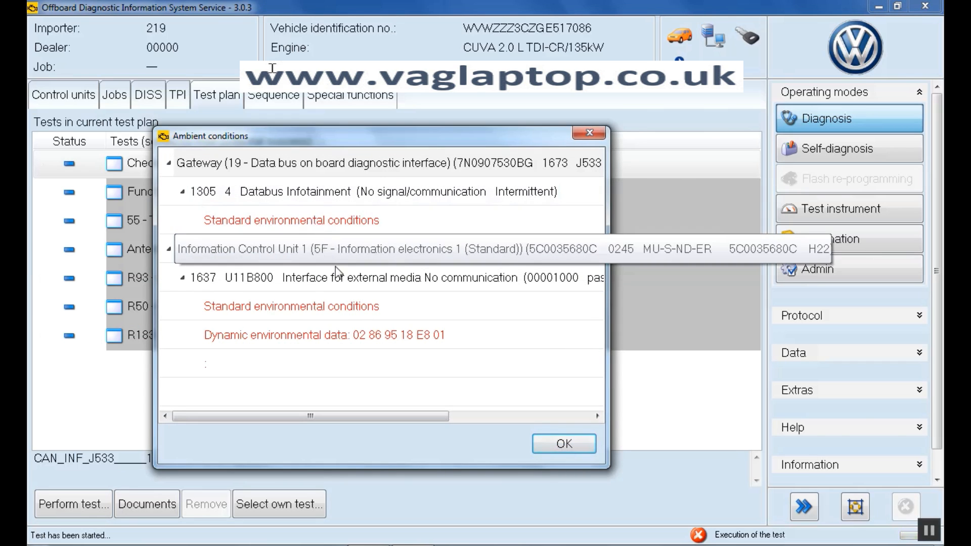
pyautogui.click(582, 446)
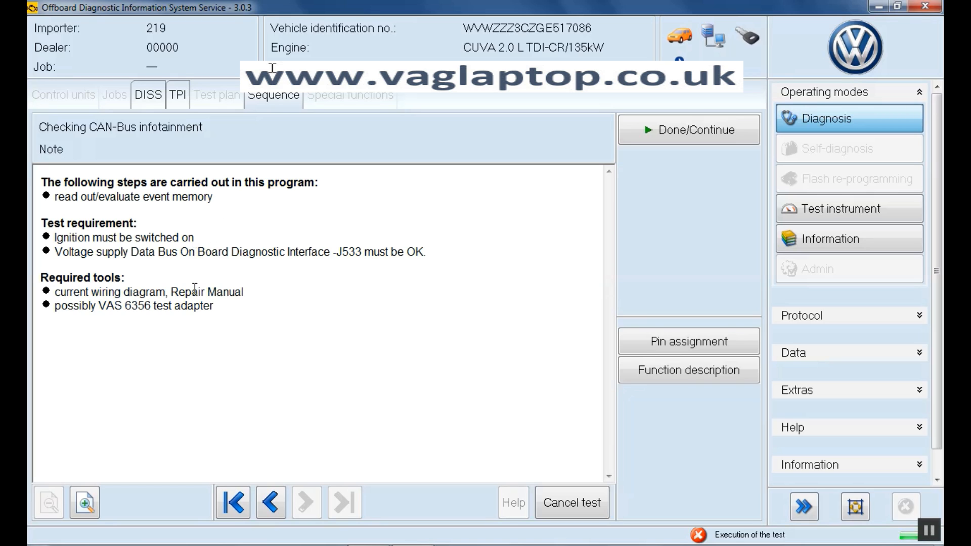
# Work through the CAN-Bus infotainment test to its end, declining to display the CAN signal via the DSO
pyautogui.click(700, 140)
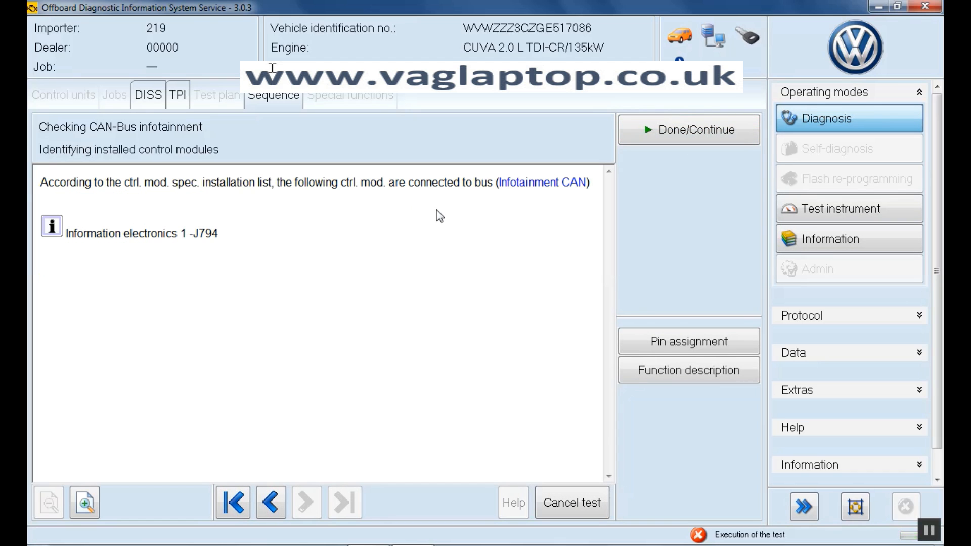
pyautogui.click(662, 130)
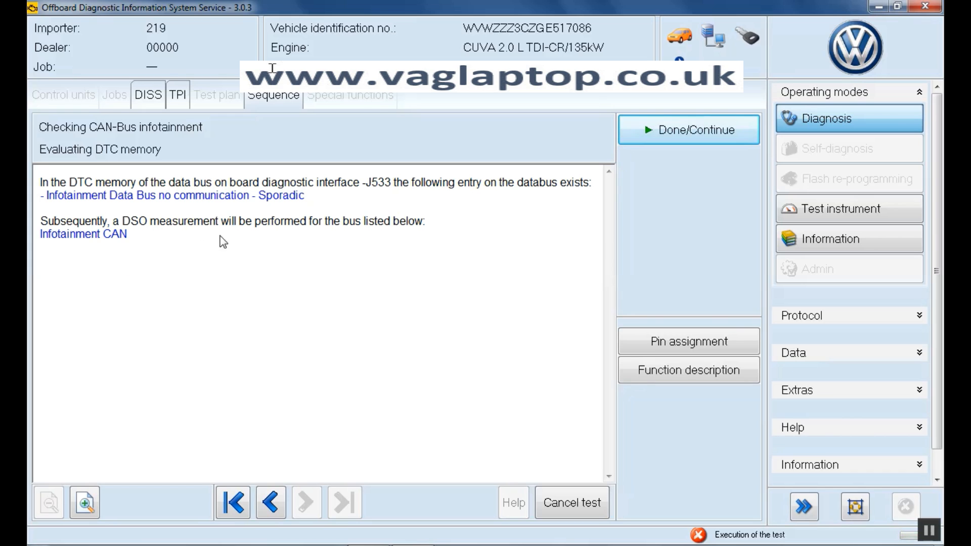
pyautogui.click(678, 138)
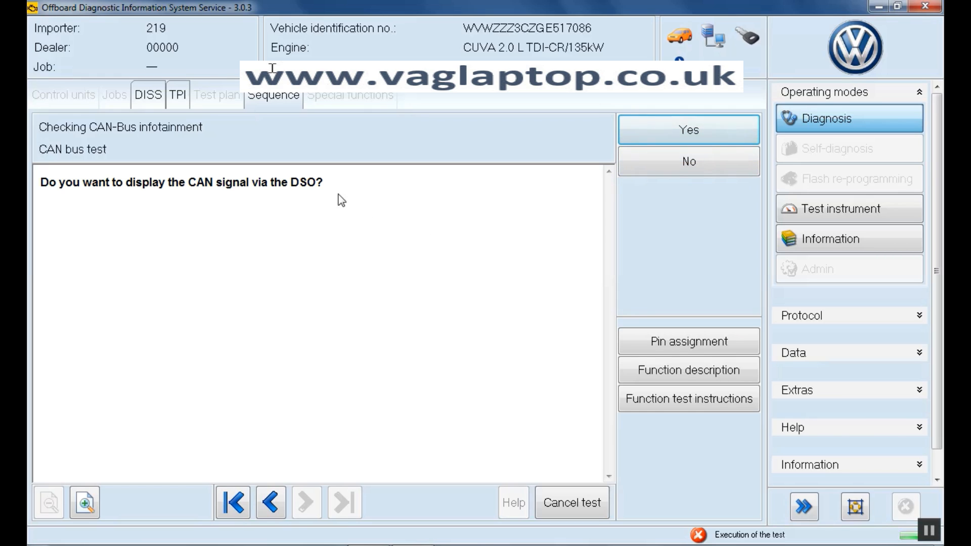
pyautogui.click(652, 162)
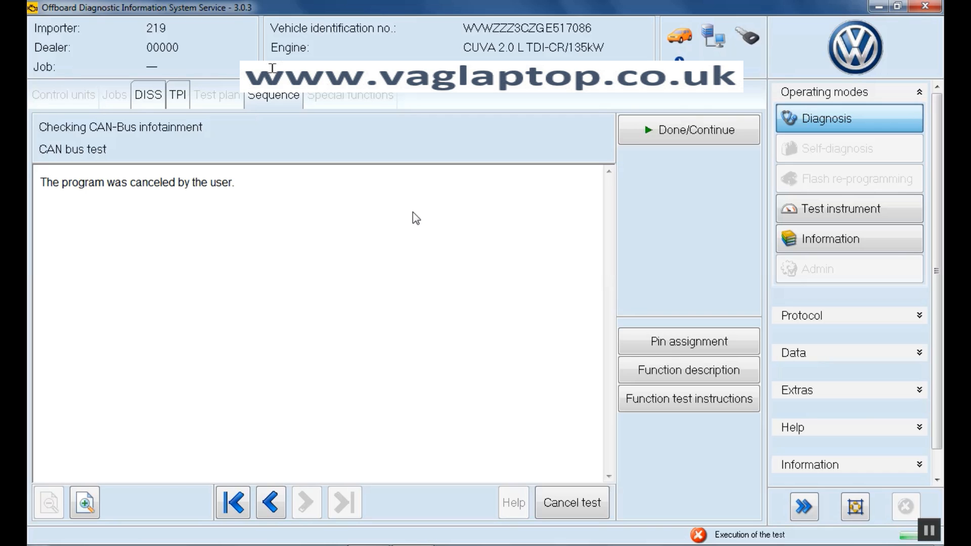
pyautogui.click(664, 132)
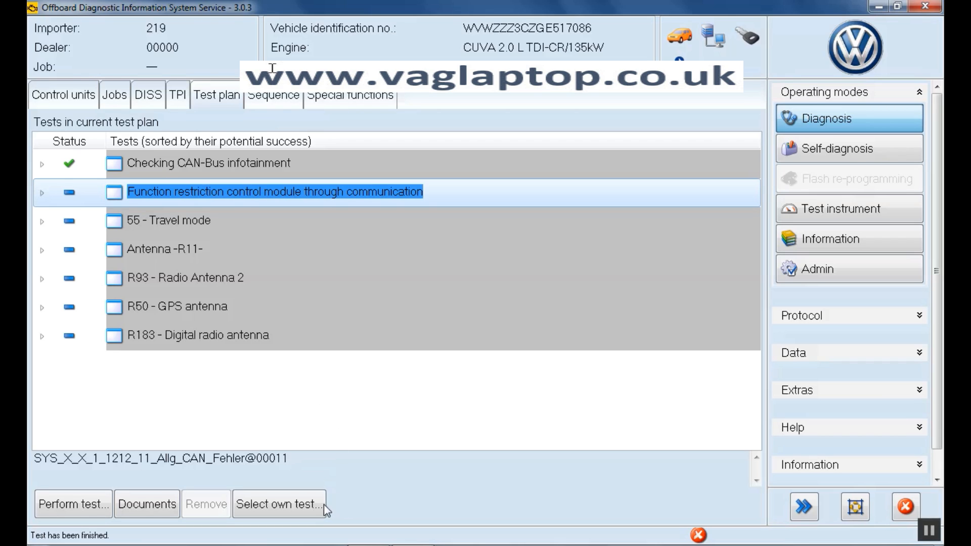
# Open the overview of own tests, dismissing the color scheme prompt, and expand Powertrain down to the 4-cylinder Diesel engine BOSCH - J623
pyautogui.click(276, 516)
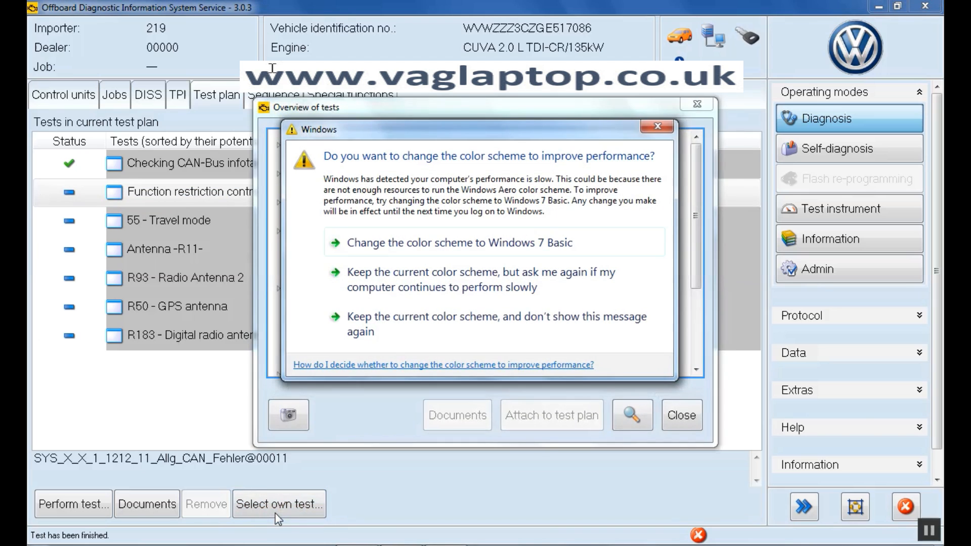
pyautogui.click(658, 126)
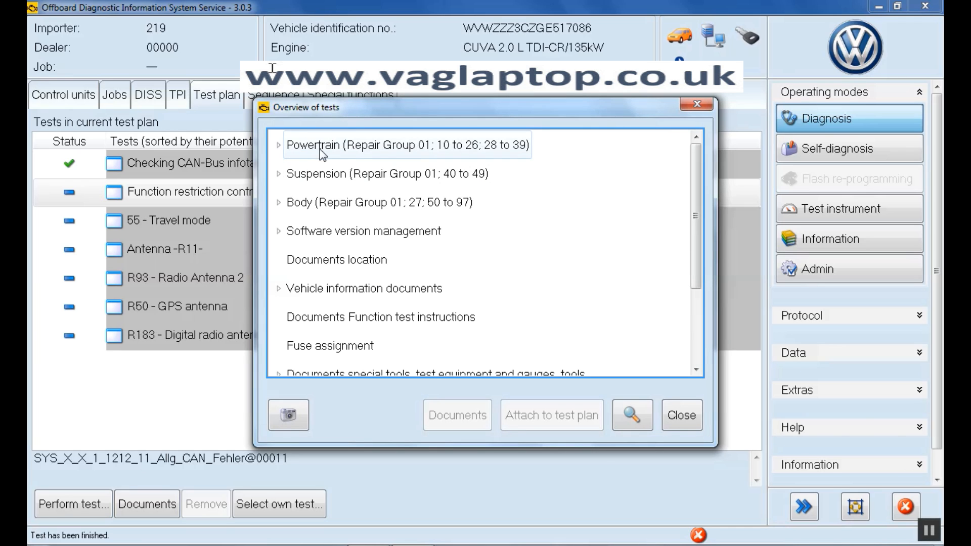
pyautogui.click(280, 145)
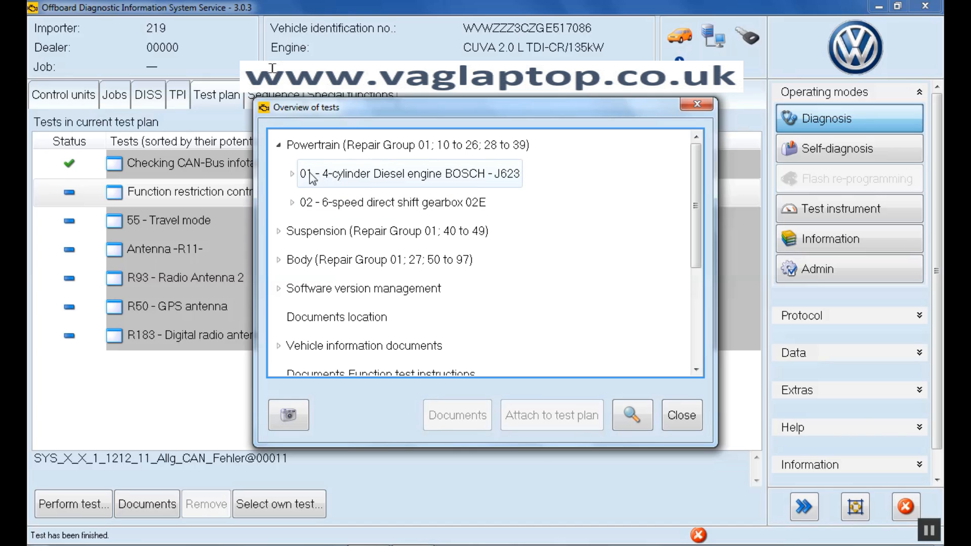
pyautogui.click(293, 173)
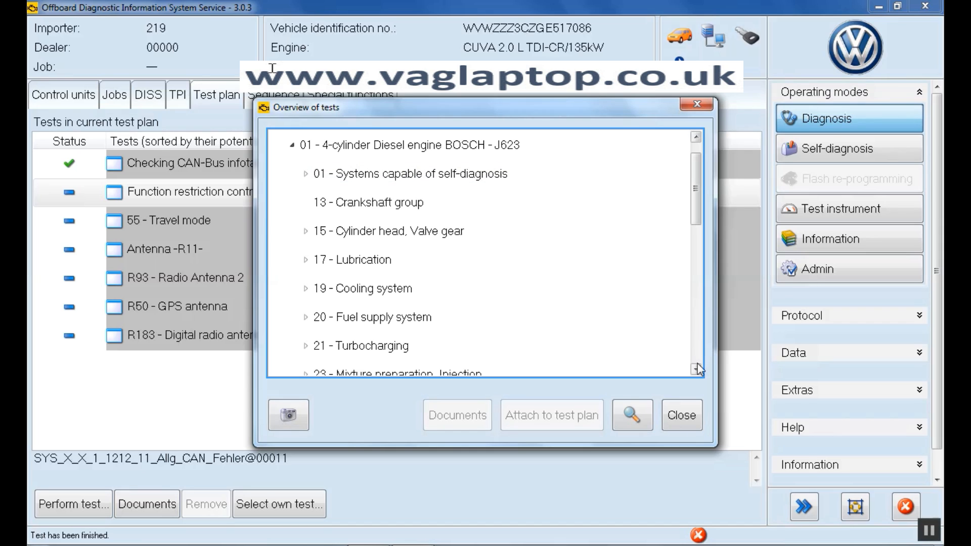
# Look through the test groups listed under the 4-cylinder diesel engine
pyautogui.scroll(-3, 699, 369)
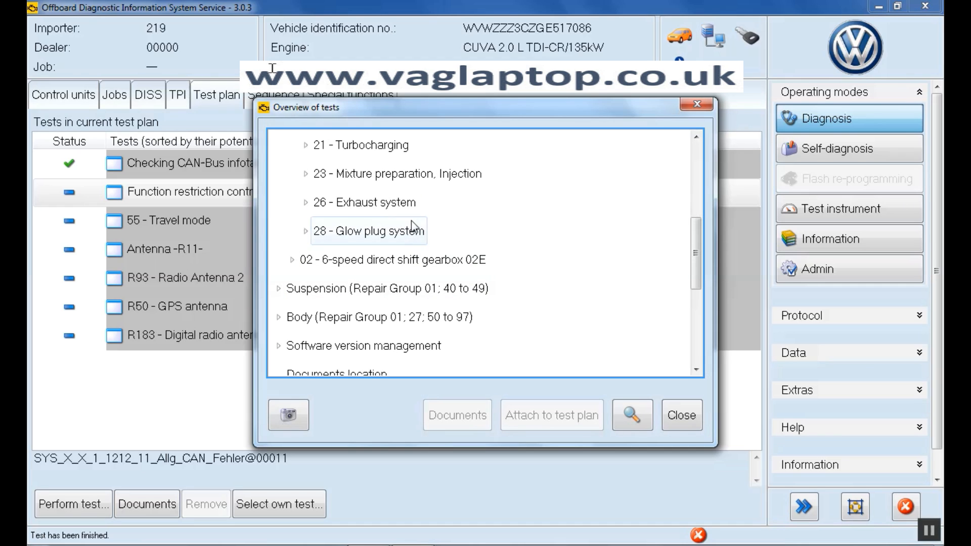
pyautogui.click(696, 137)
pyautogui.click(696, 137)
pyautogui.click(696, 137)
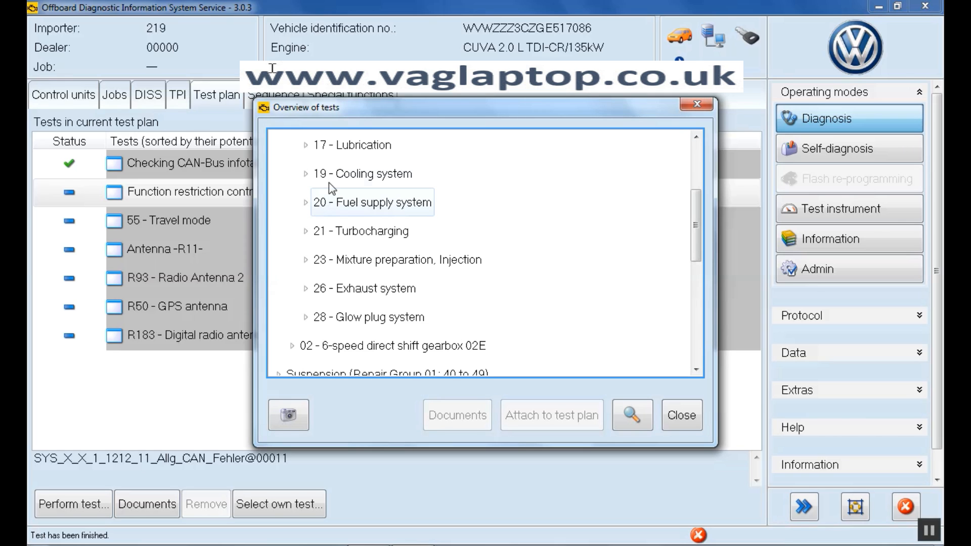
pyautogui.click(696, 137)
pyautogui.click(696, 137)
pyautogui.click(696, 137)
pyautogui.click(696, 137)
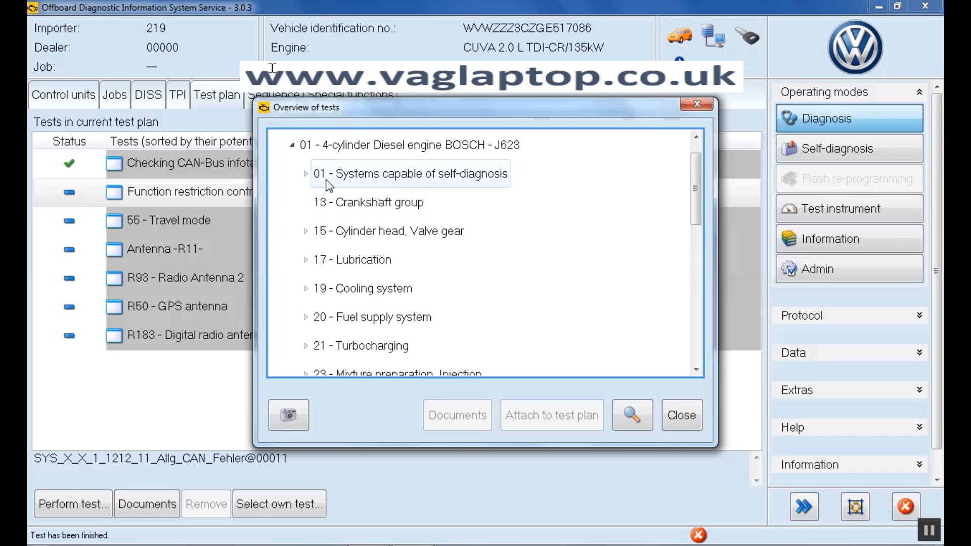
# Attach the Potentiometer for EGR -G212- test, under the EDC 17 electrical components in GX5 - EGR valve 1, to the test plan and close the overview
pyautogui.click(306, 174)
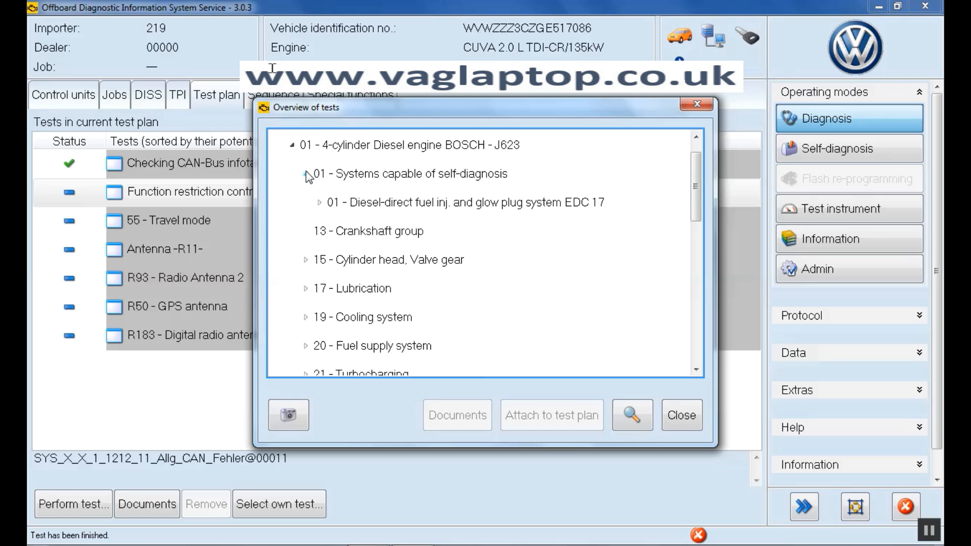
pyautogui.click(319, 204)
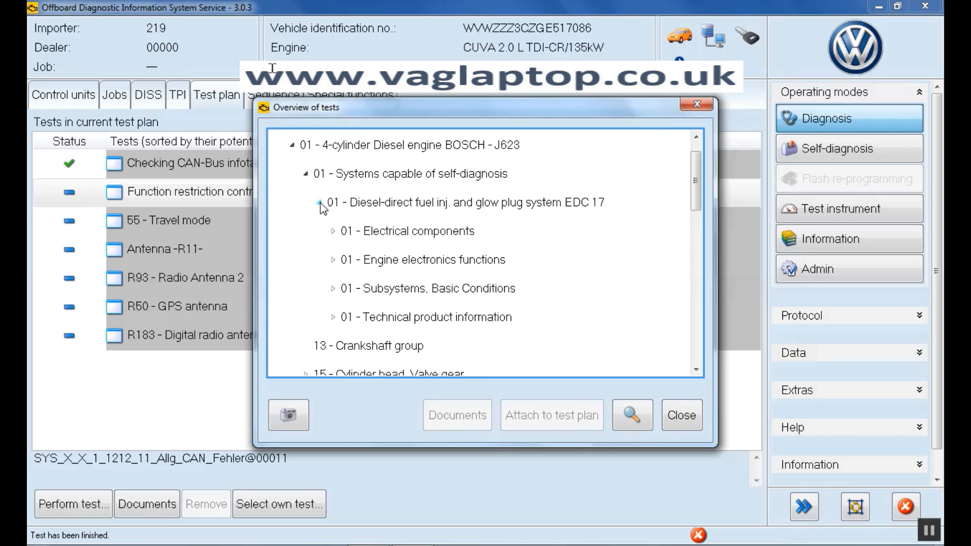
pyautogui.click(333, 232)
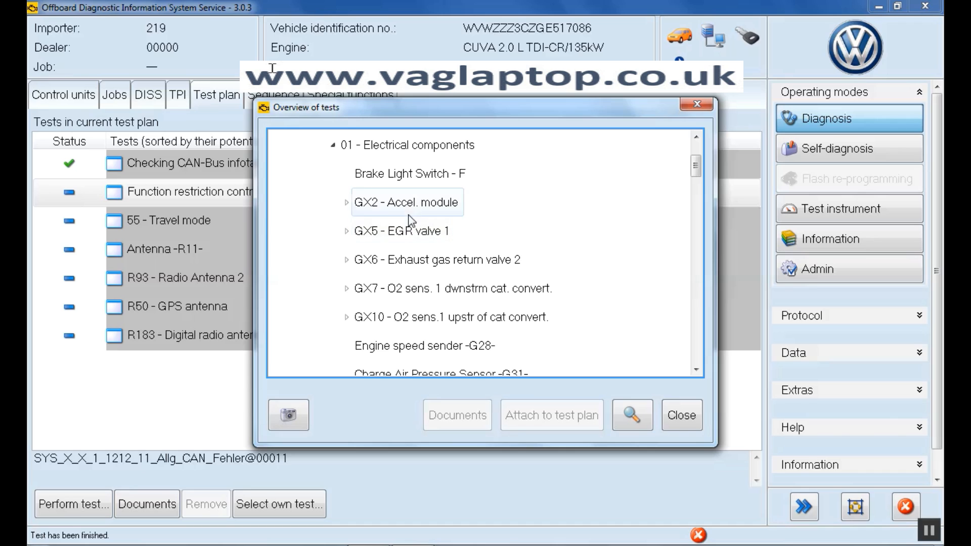
pyautogui.click(357, 235)
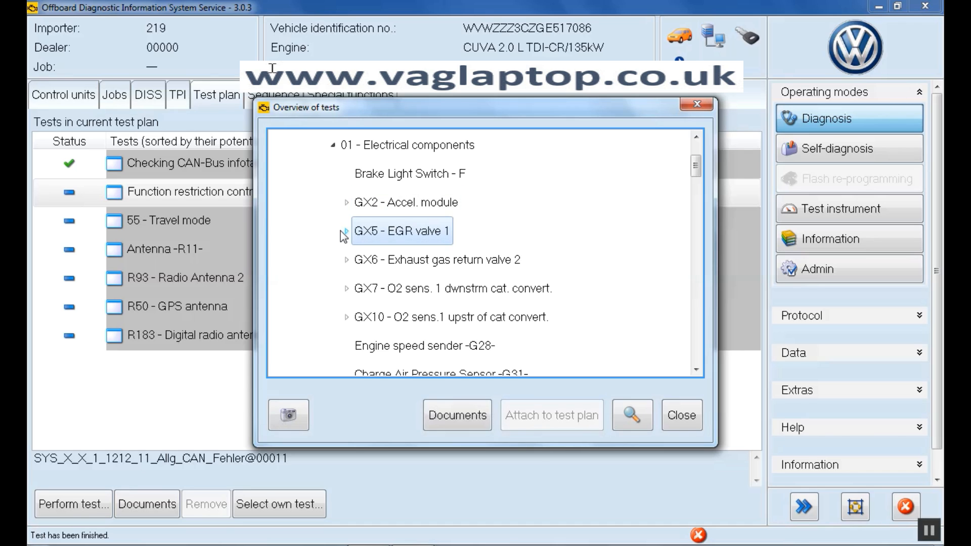
pyautogui.click(343, 231)
pyautogui.click(405, 258)
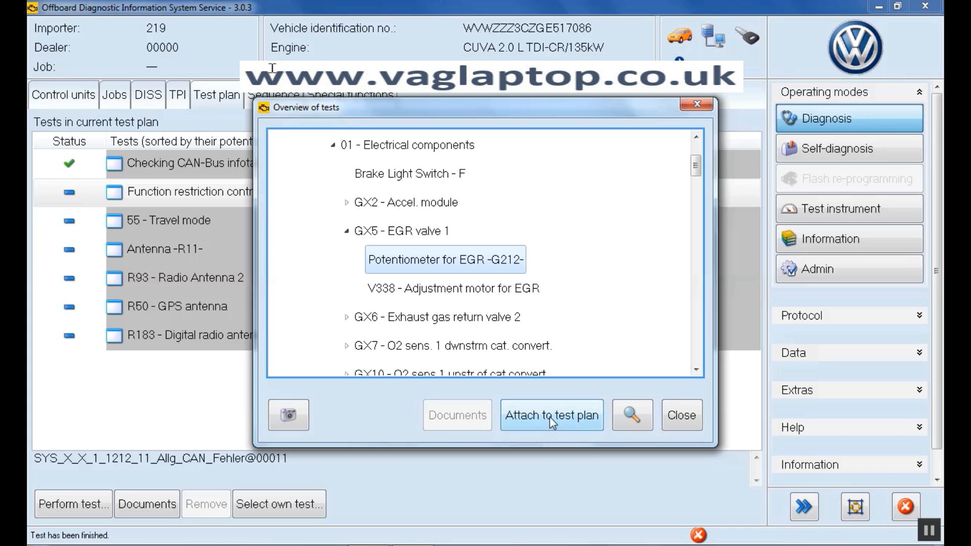
pyautogui.click(551, 419)
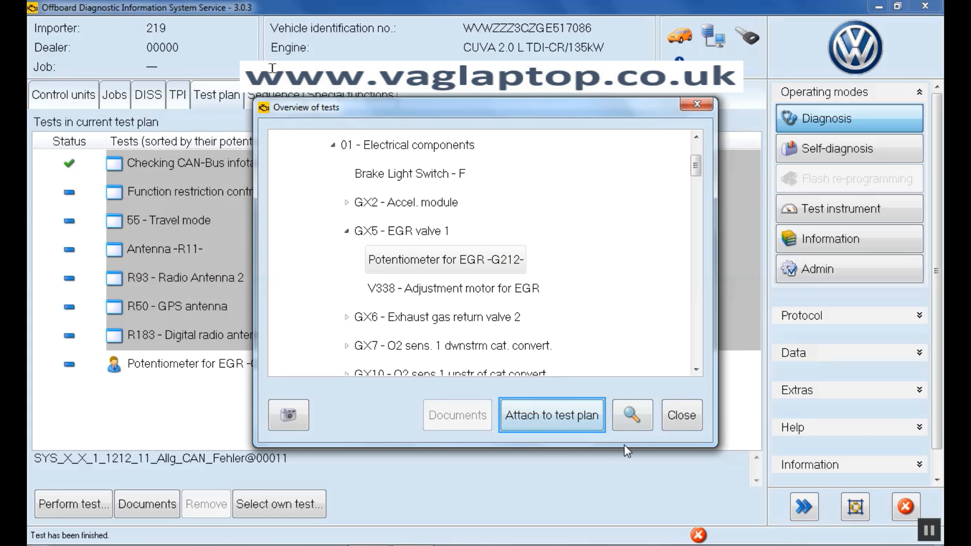
pyautogui.click(682, 415)
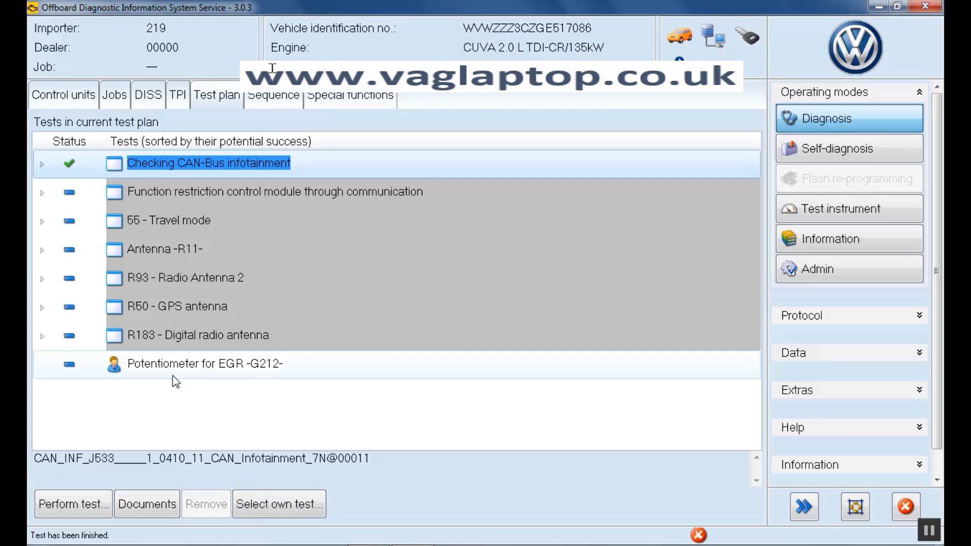
# Perform the Antenna -R11- test from the test plan and review the ambient conditions of its sporadic fault entry
pyautogui.click(324, 308)
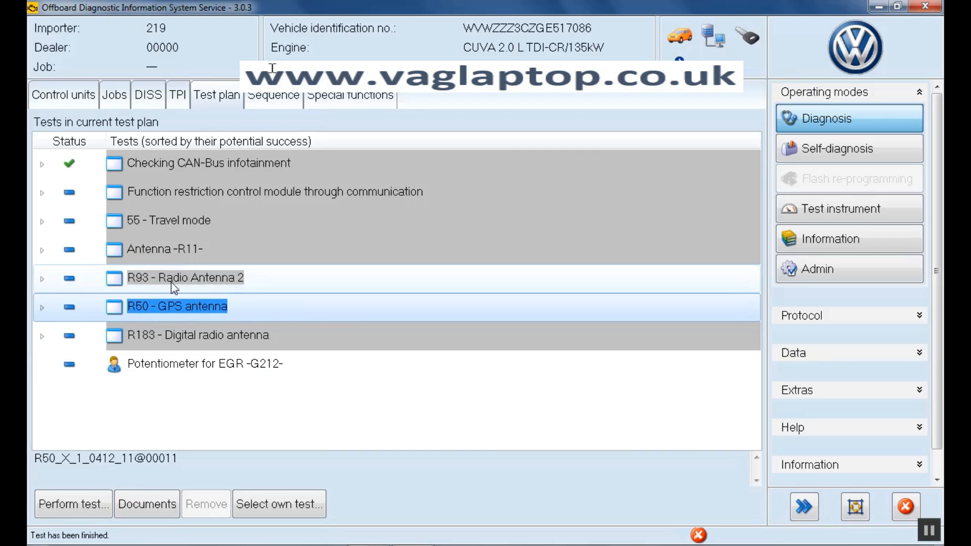
pyautogui.doubleClick(119, 253)
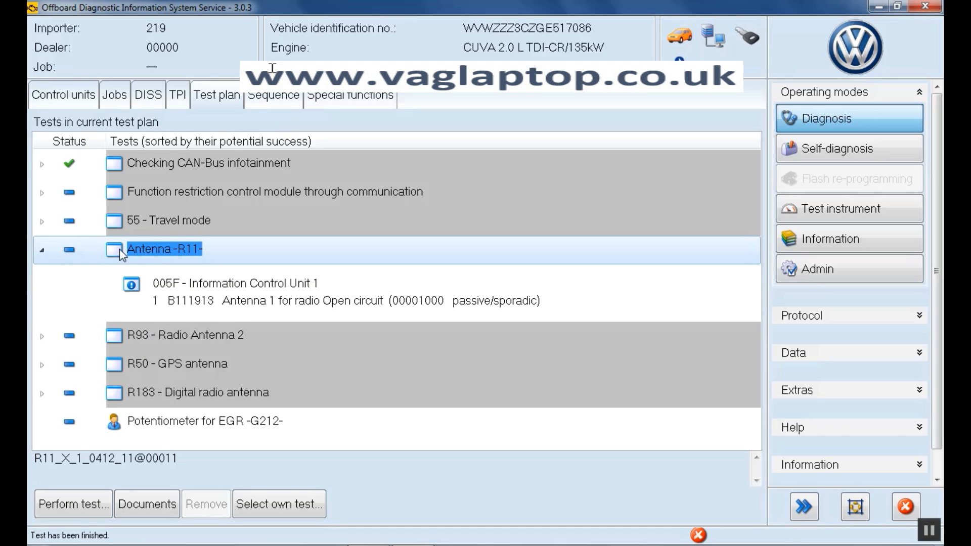
pyautogui.click(210, 302)
pyautogui.click(170, 251)
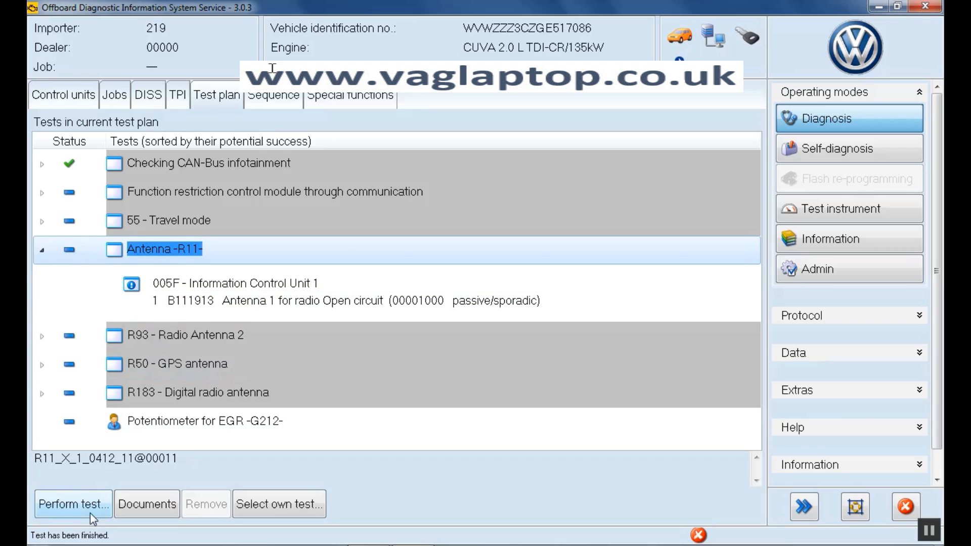
pyautogui.click(73, 504)
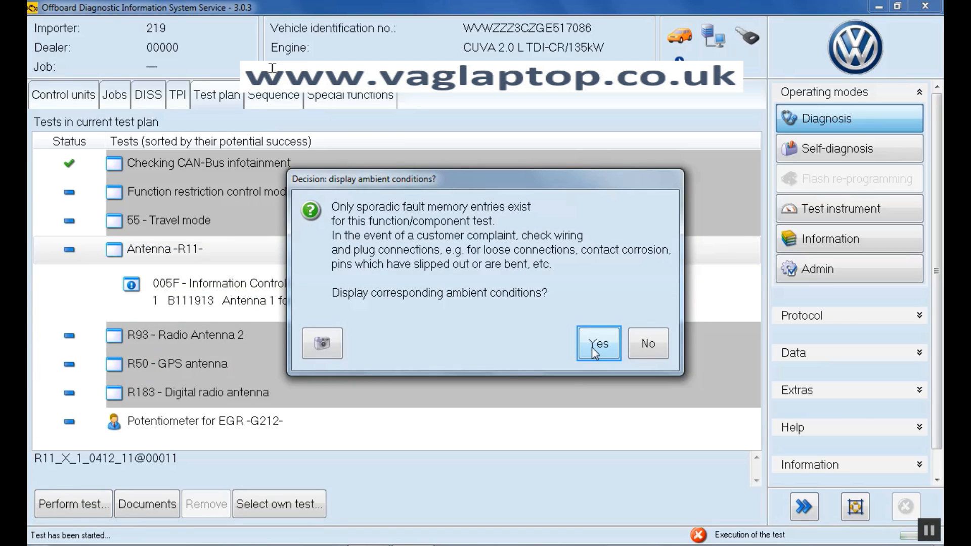
pyautogui.click(593, 348)
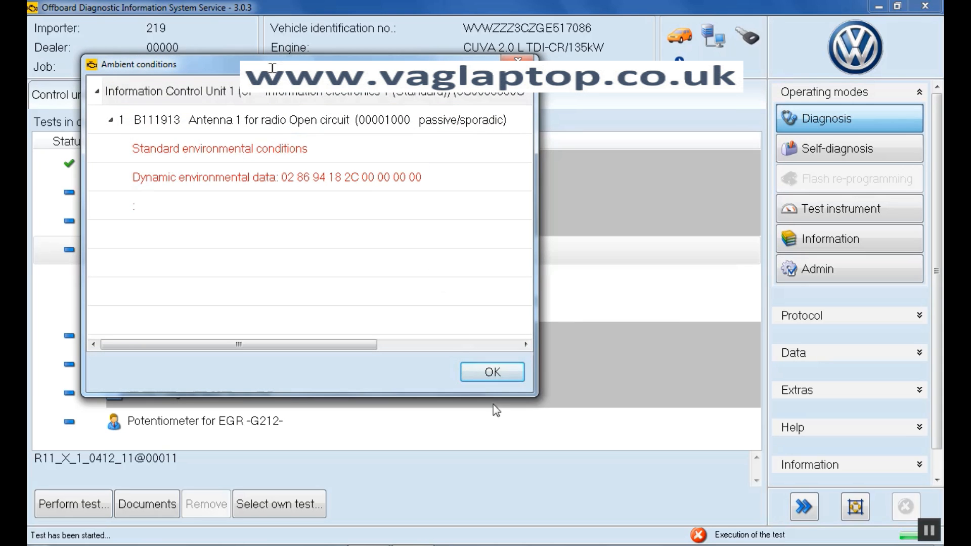
pyautogui.click(491, 373)
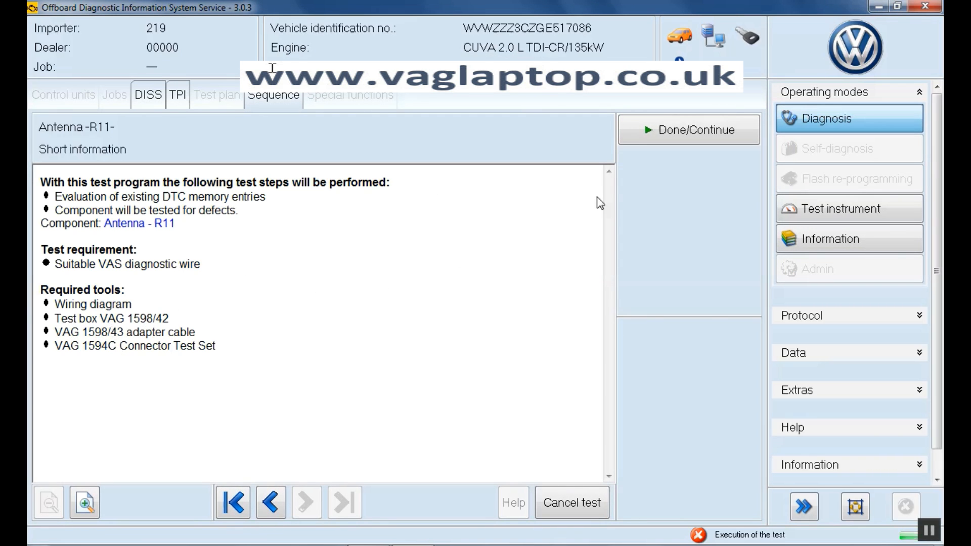
# Work through the Antenna -R11- test to its end, answering No to a matching complaint and Yes to an existing TPI
pyautogui.click(660, 127)
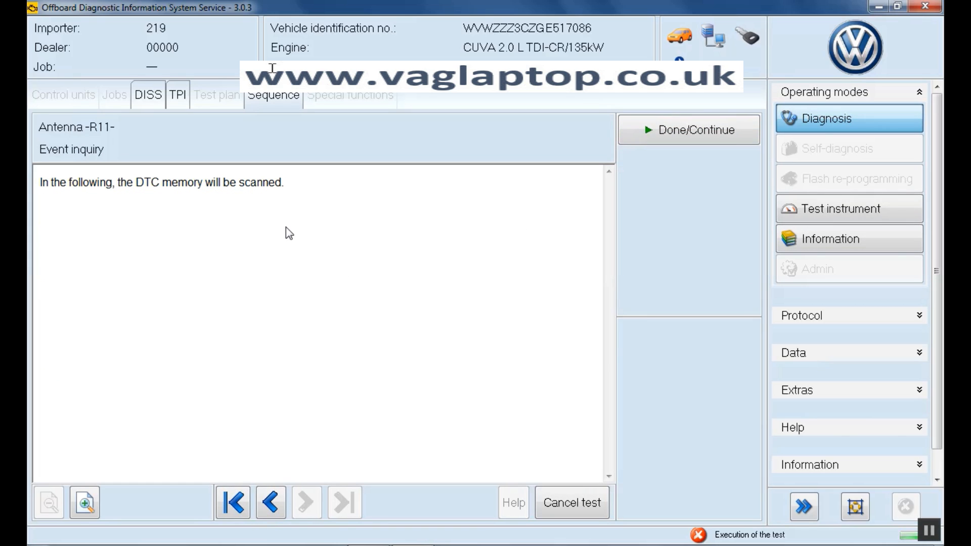
pyautogui.click(694, 137)
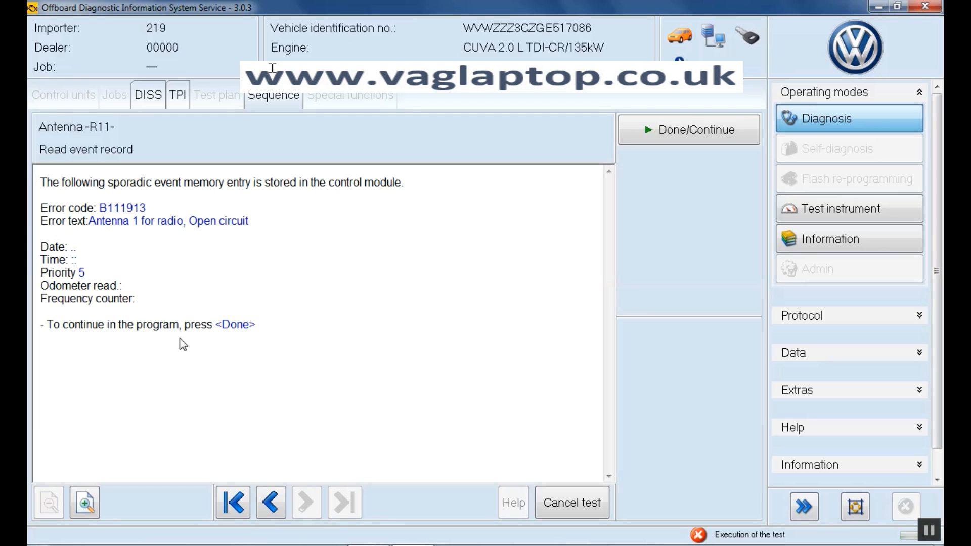
pyautogui.click(683, 133)
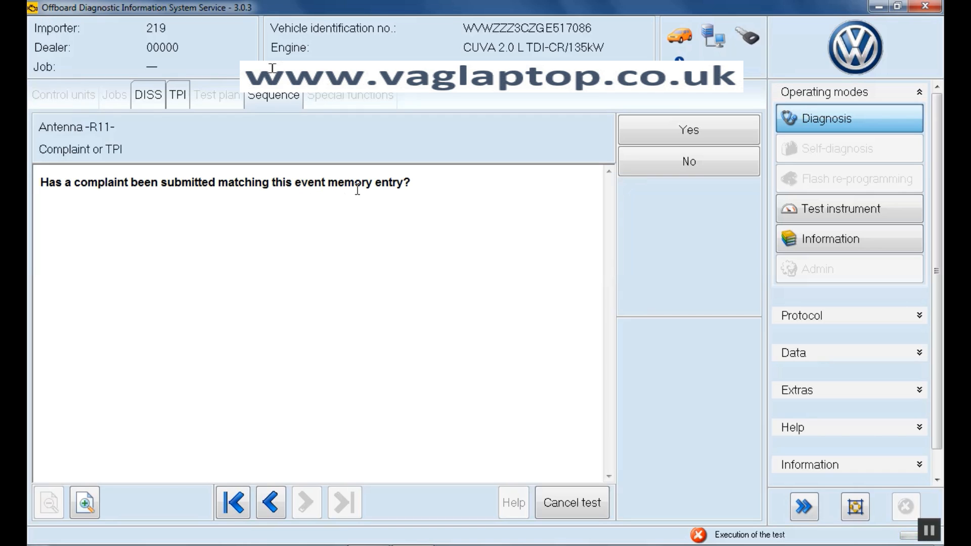
pyautogui.click(683, 159)
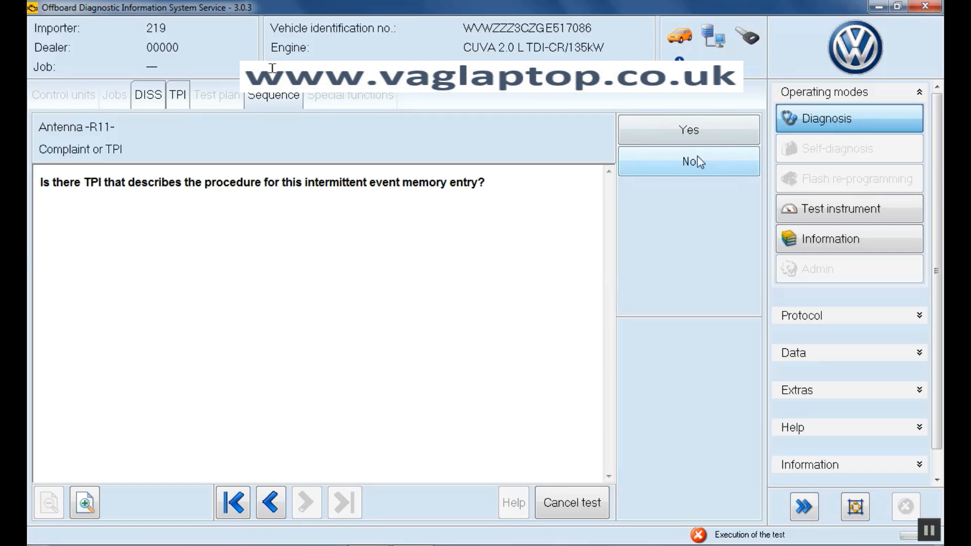
pyautogui.click(692, 130)
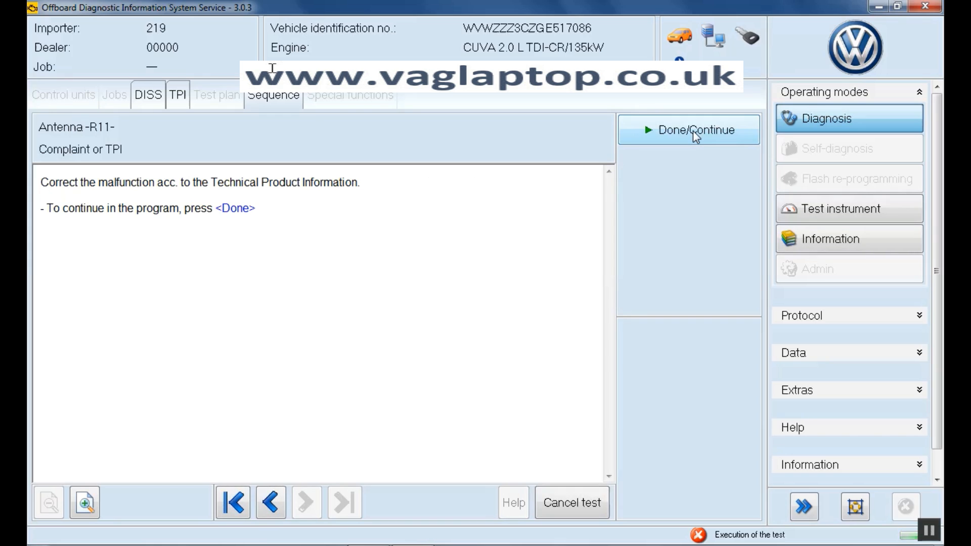
pyautogui.click(689, 130)
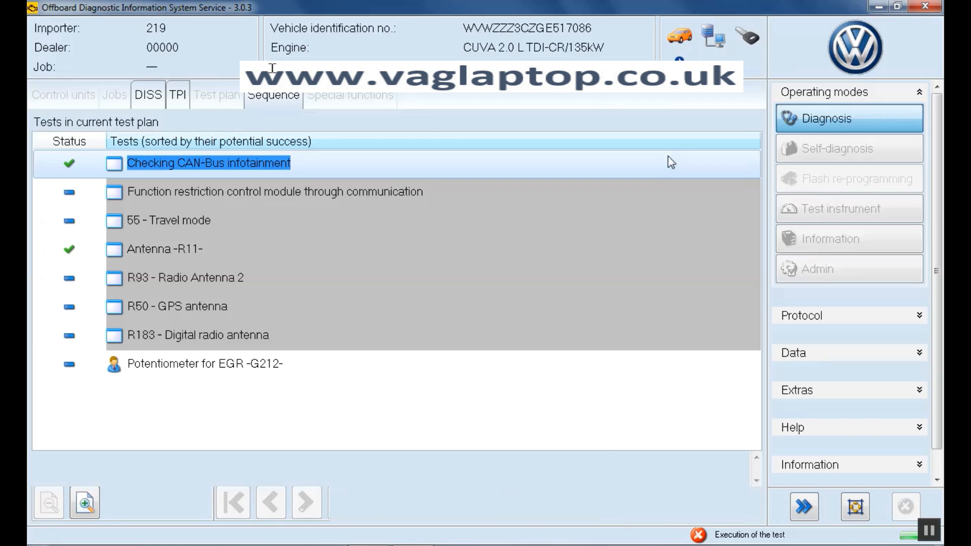
pyautogui.click(596, 193)
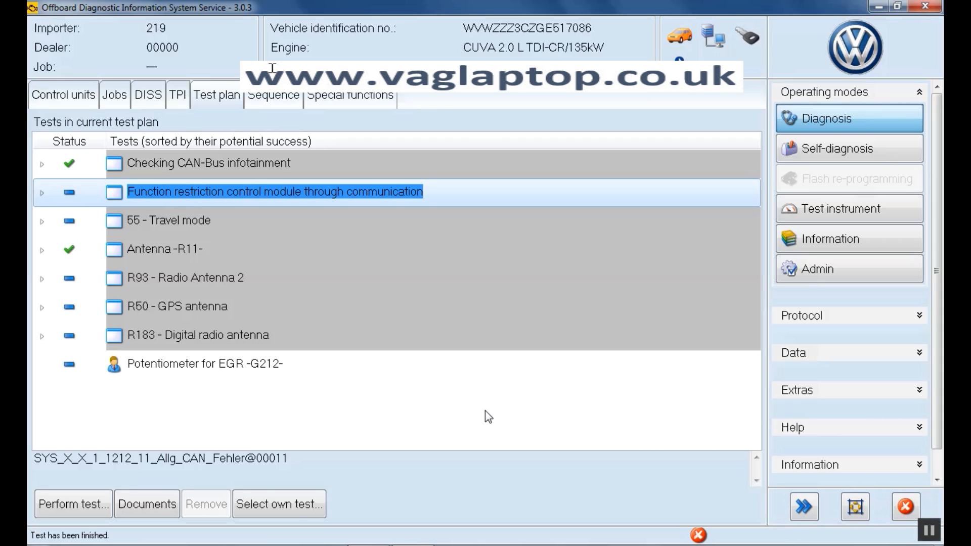
# Exit the diagnostic session, choosing not to continue guided fault finding and declining to create a new test plan
pyautogui.click(904, 505)
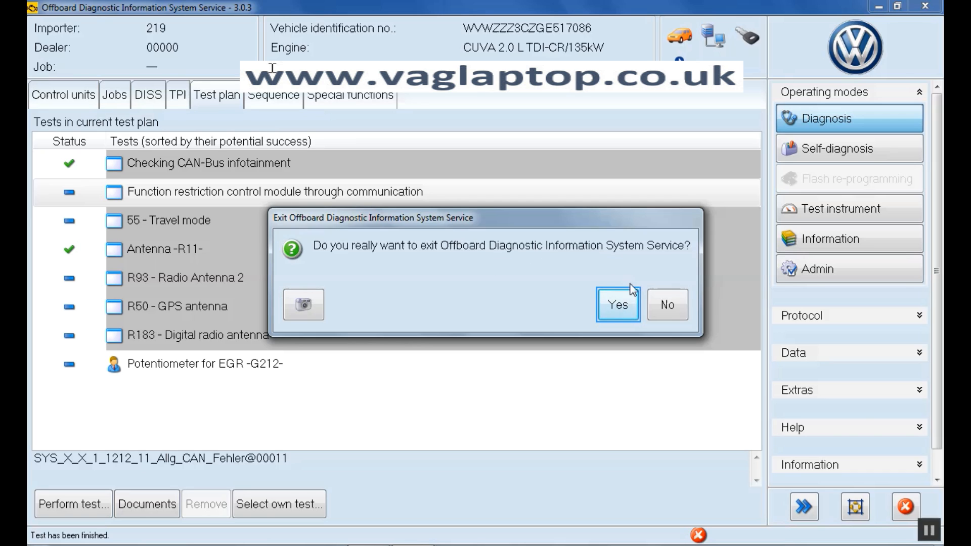
pyautogui.click(622, 304)
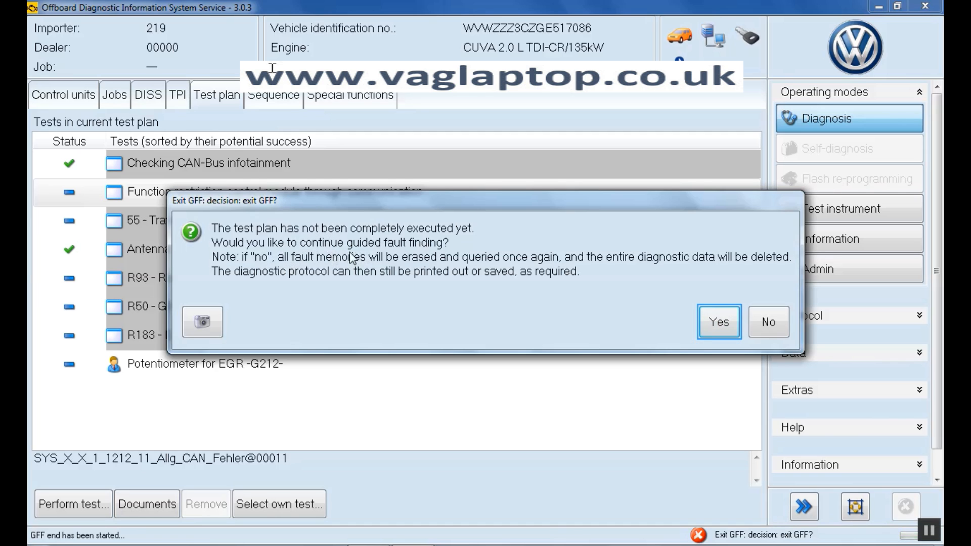
pyautogui.click(765, 319)
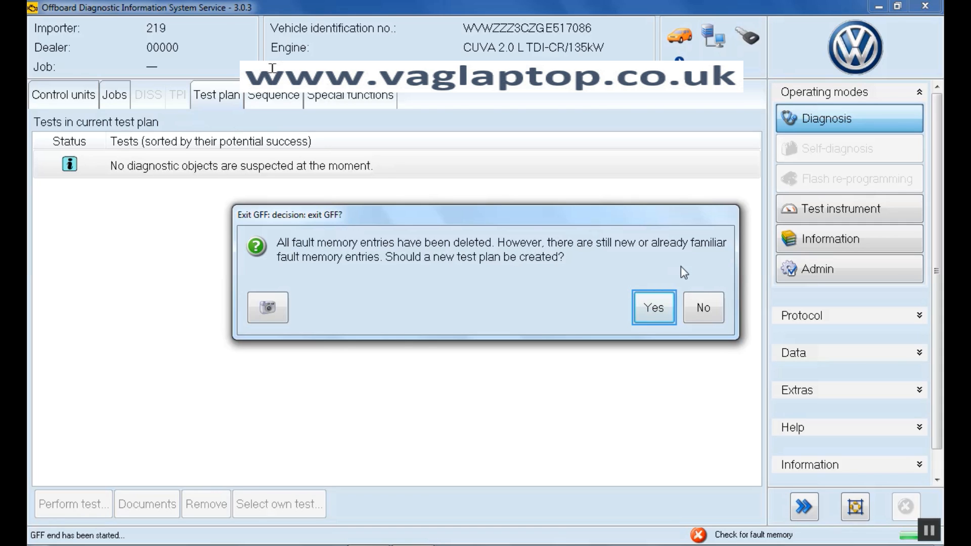
pyautogui.click(707, 300)
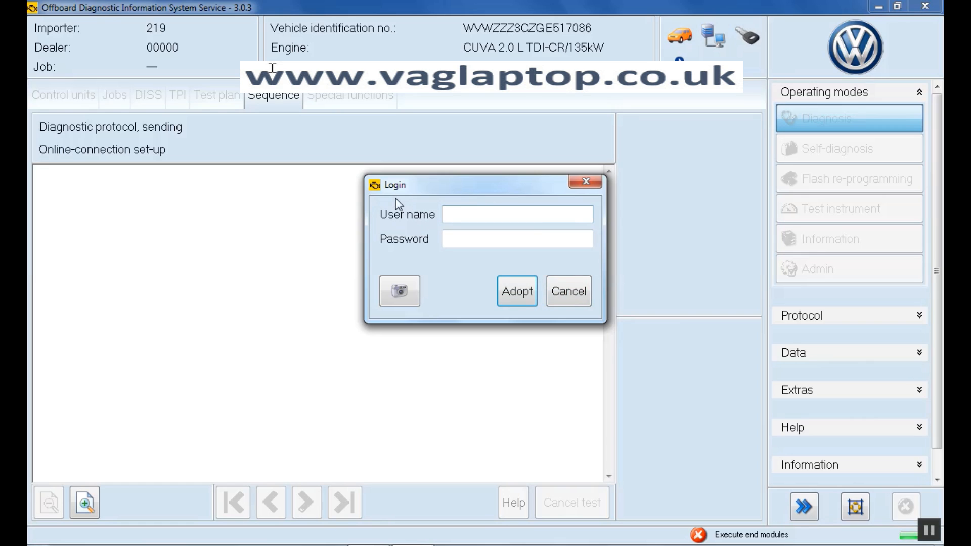
# Finish the diagnostic exit, cancelling both online logins, declining to repeat the connection setup and skipping printing or saving the diagnostic protocol
pyautogui.click(569, 292)
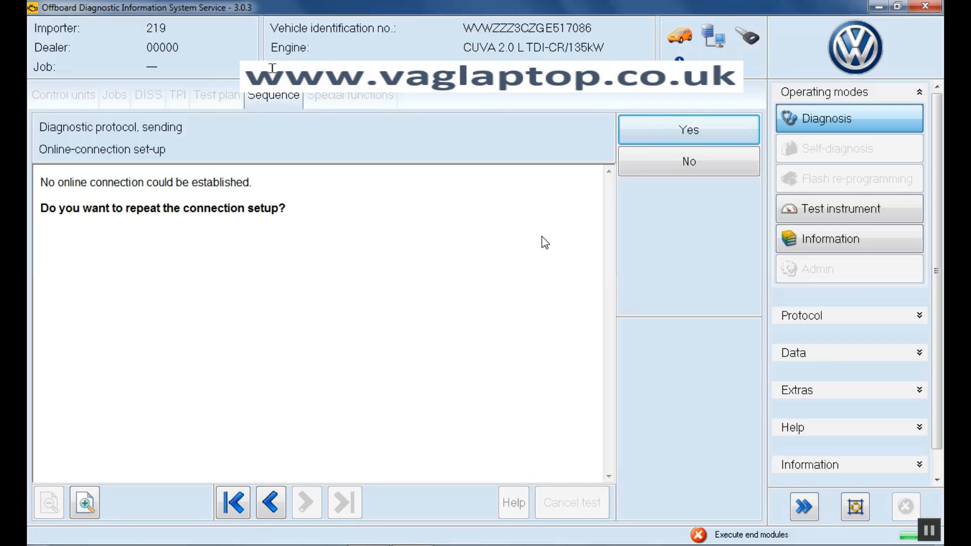
pyautogui.click(691, 164)
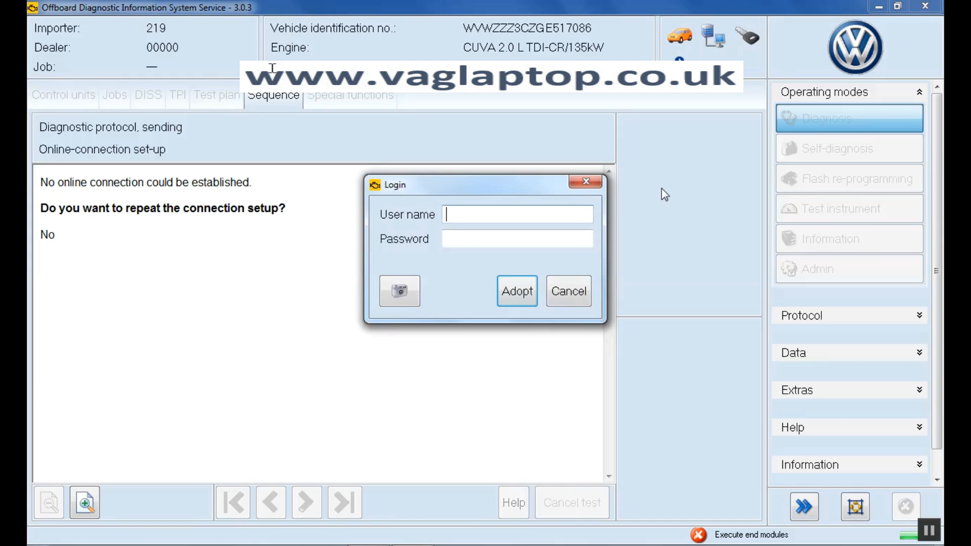
pyautogui.click(577, 295)
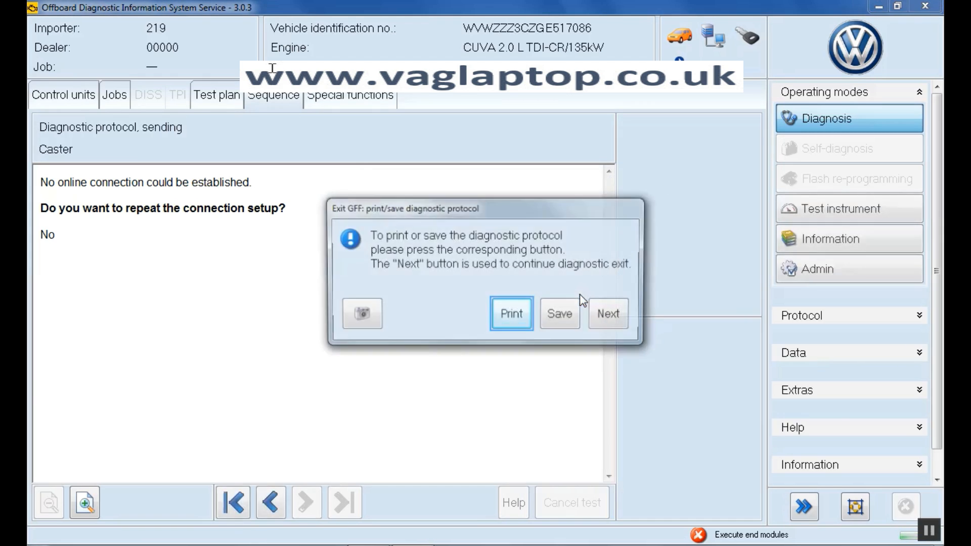
pyautogui.click(617, 317)
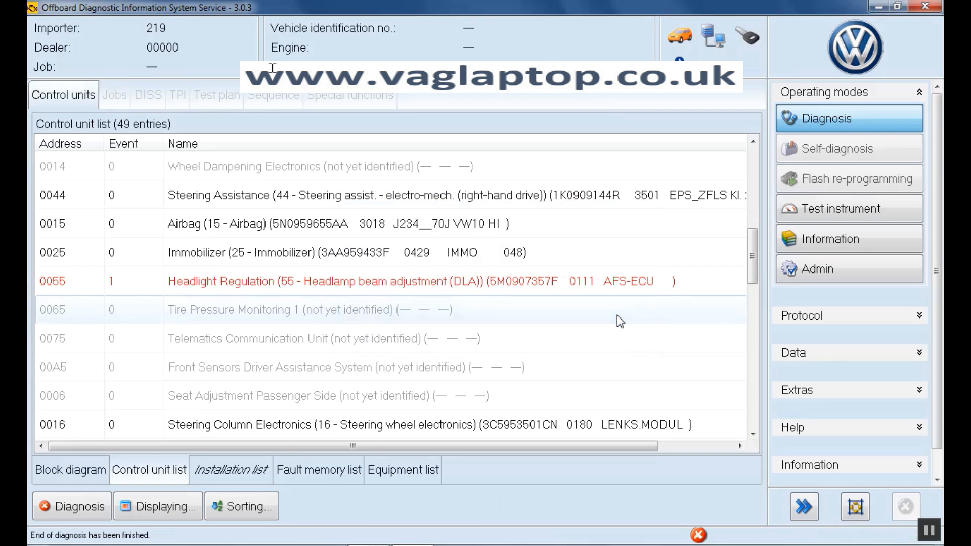